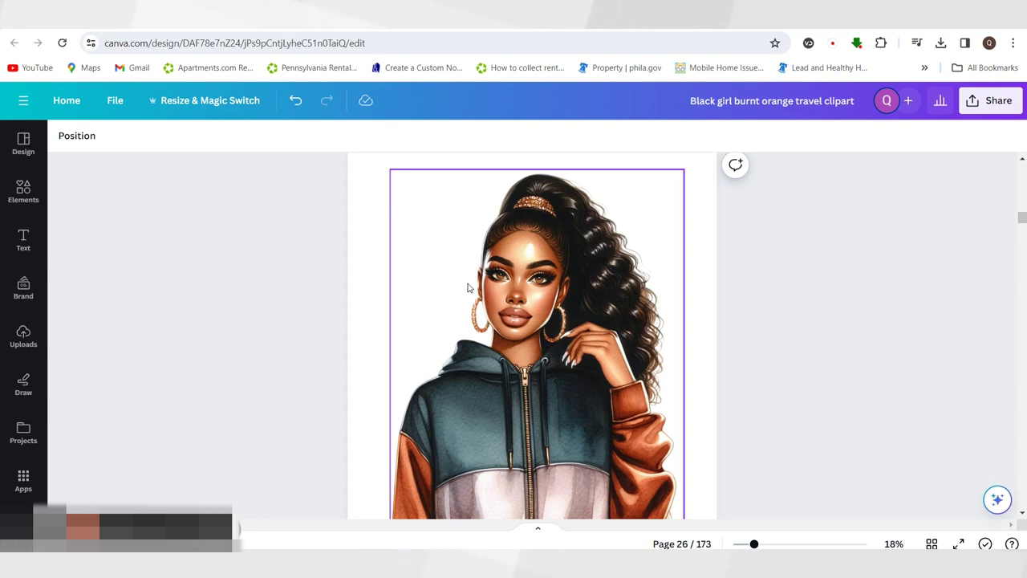
Select the whole Canva page and preview it full screen, then exit the preview
scroll(672, 280, up, 1)
scroll(674, 312, down, 1)
scroll(674, 317, down, 1)
scroll(674, 320, up, 1)
click(690, 286)
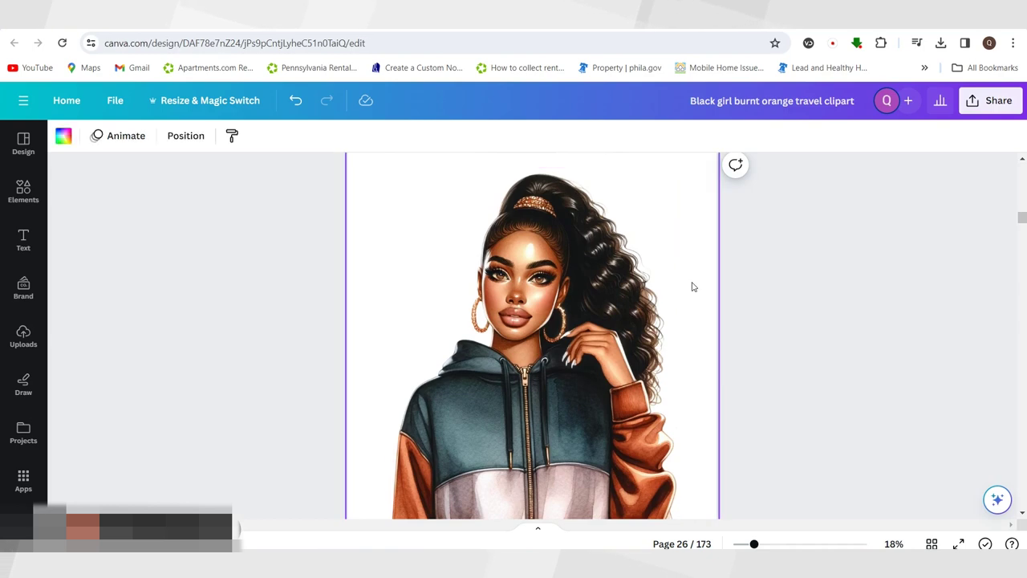
click(958, 543)
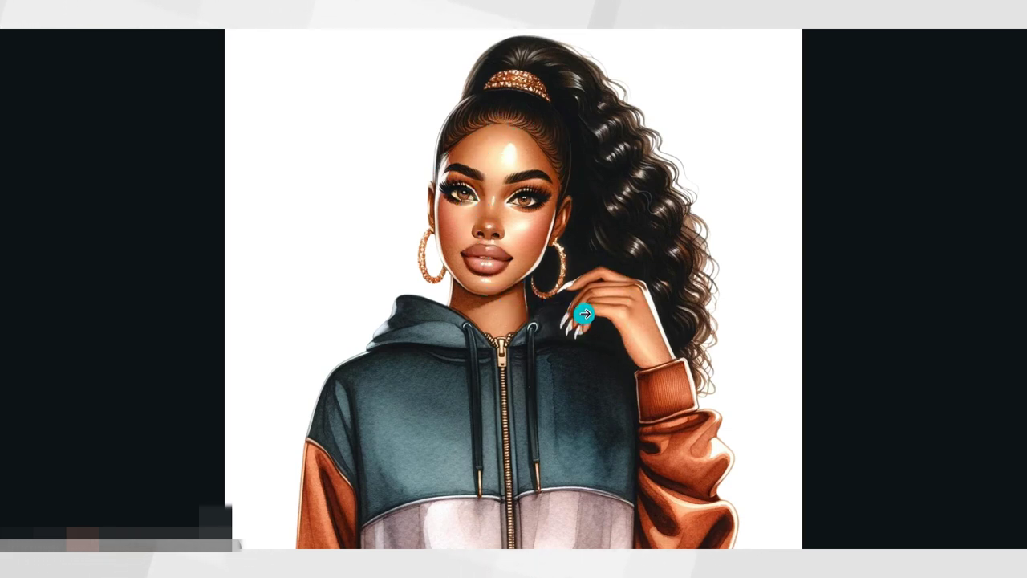
key(Escape)
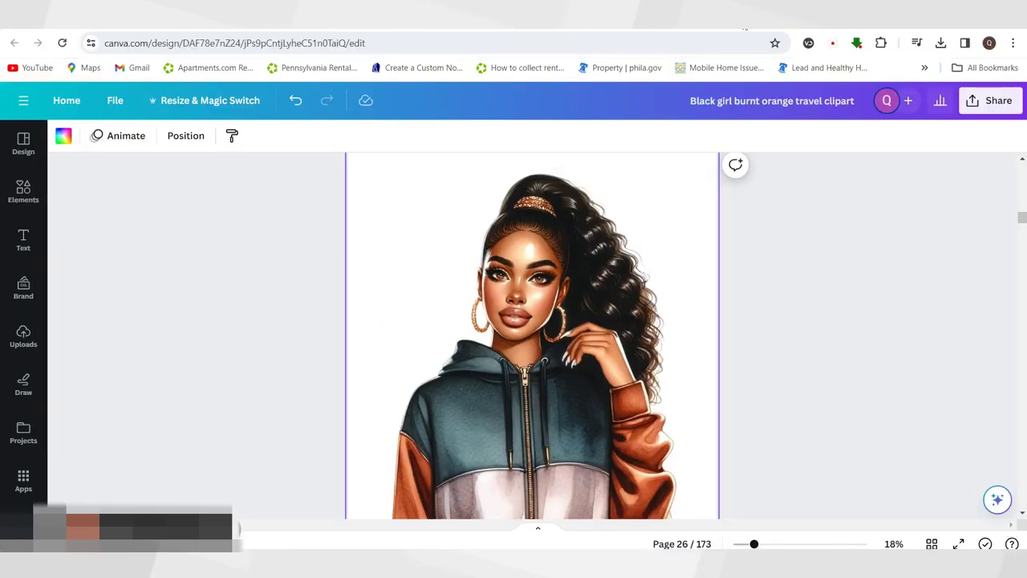
In Bigjpg, upload both travel-girl clipart images from Downloads, including the hoodie one
click(744, 29)
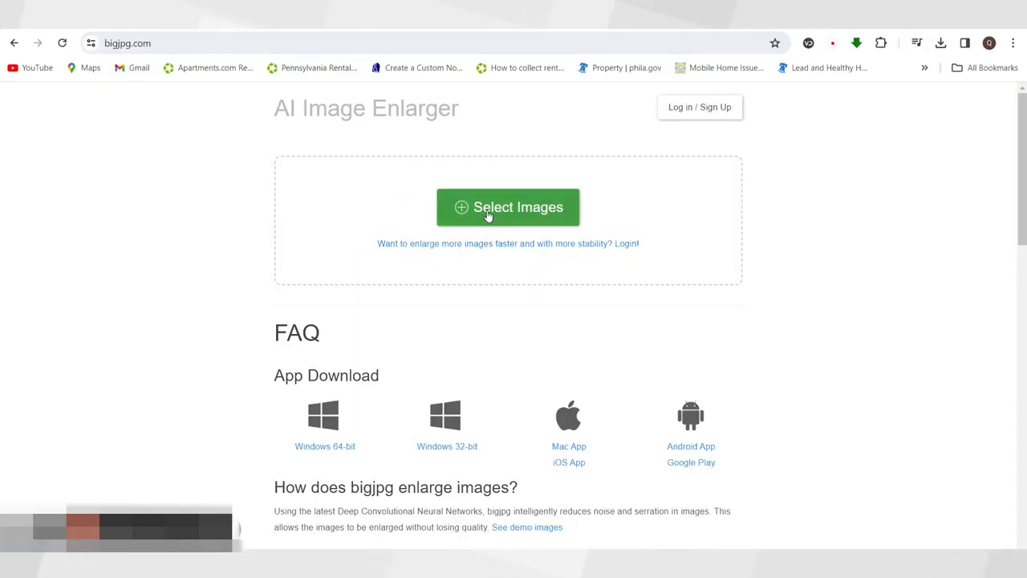
click(487, 211)
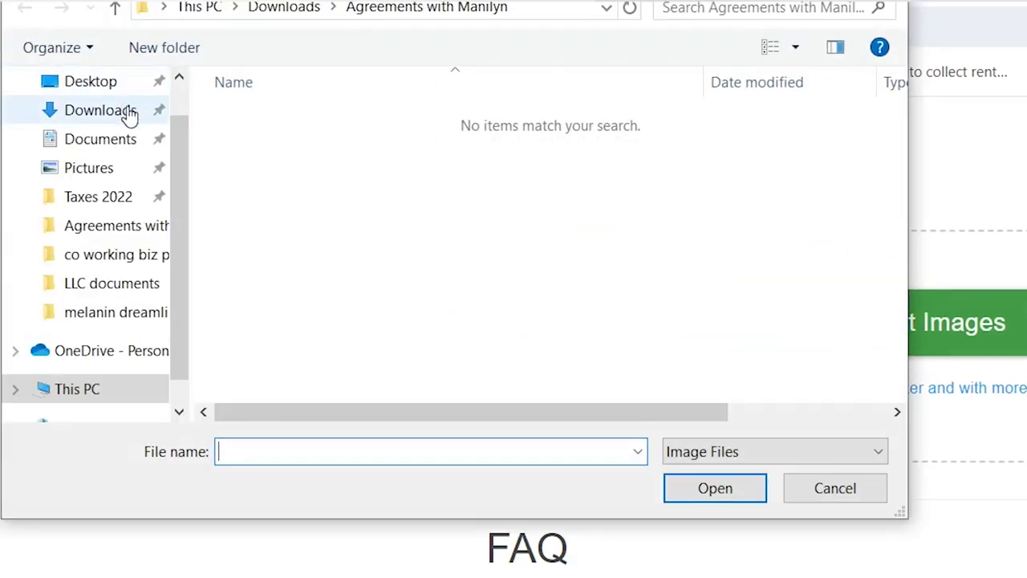
click(126, 112)
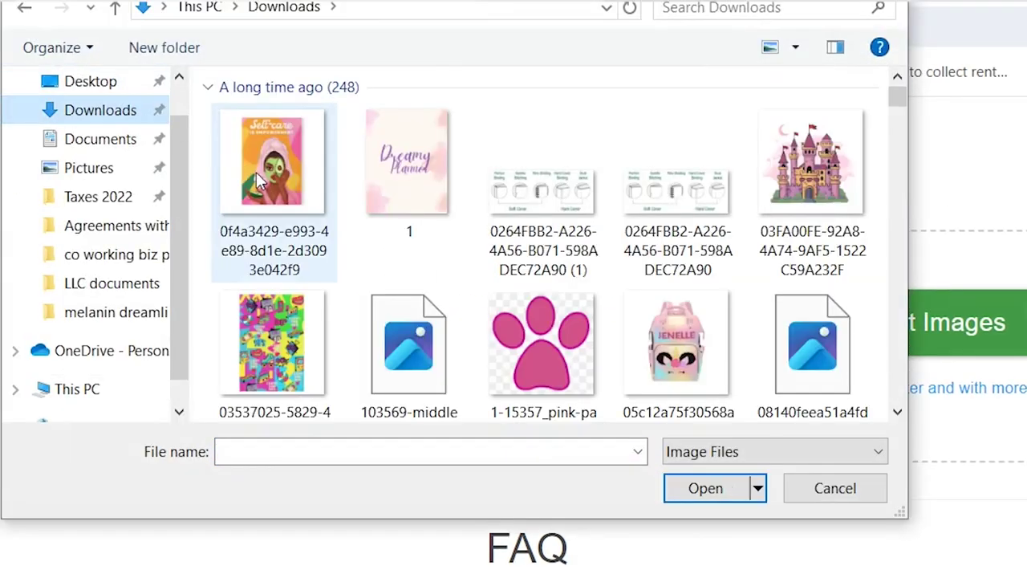
click(269, 174)
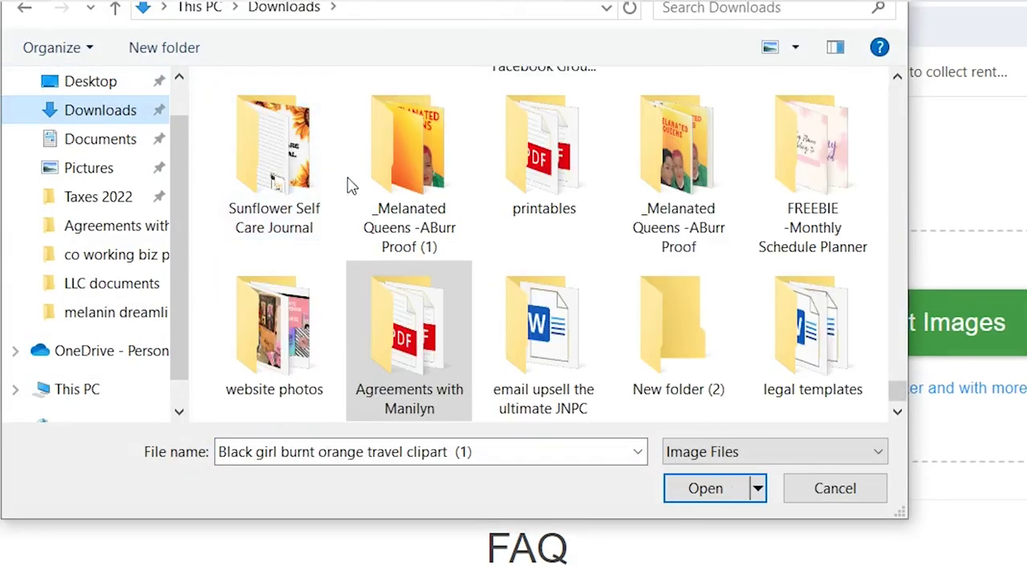
scroll(903, 292, up, 10)
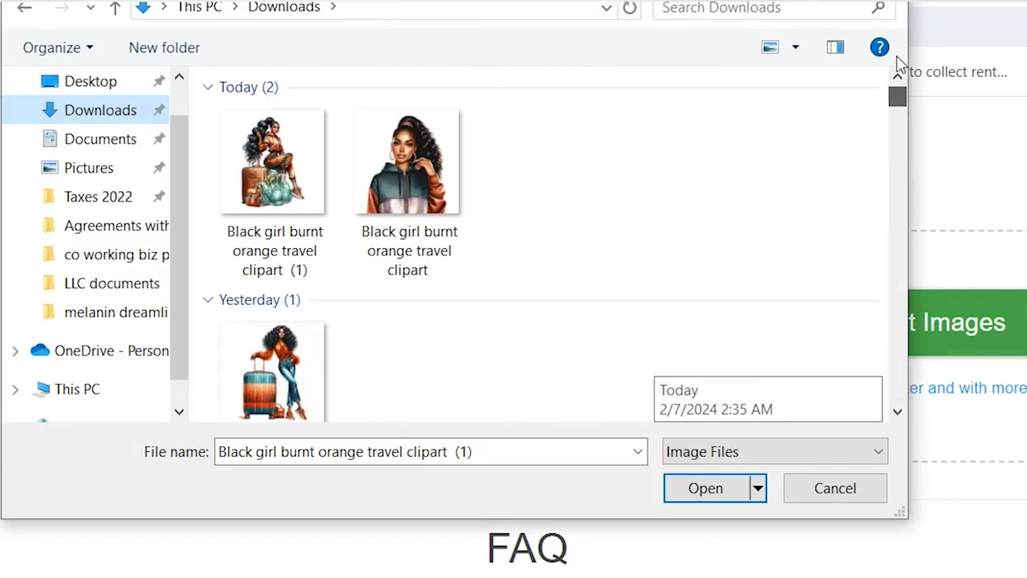
ctrl+click(393, 192)
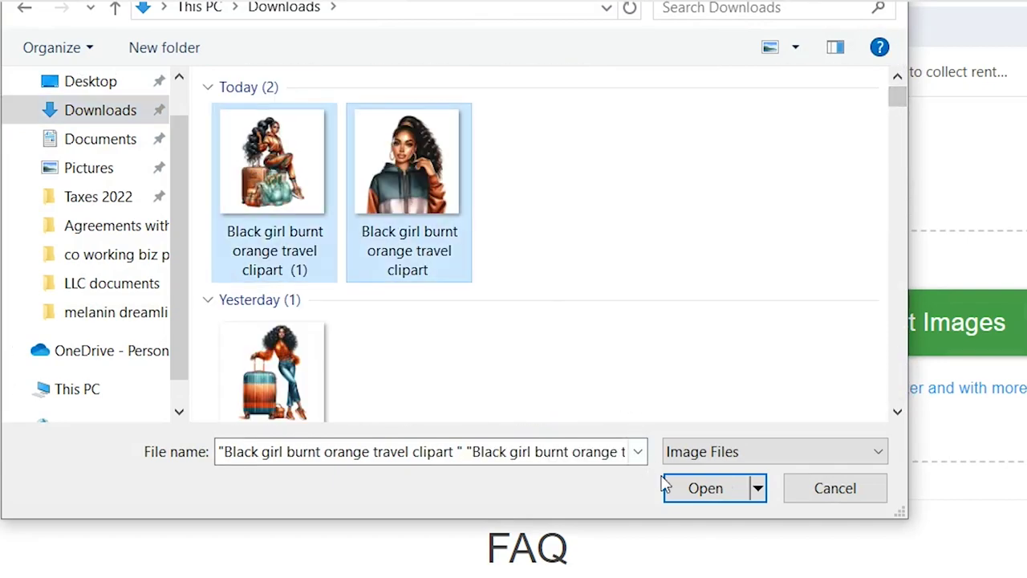
click(681, 495)
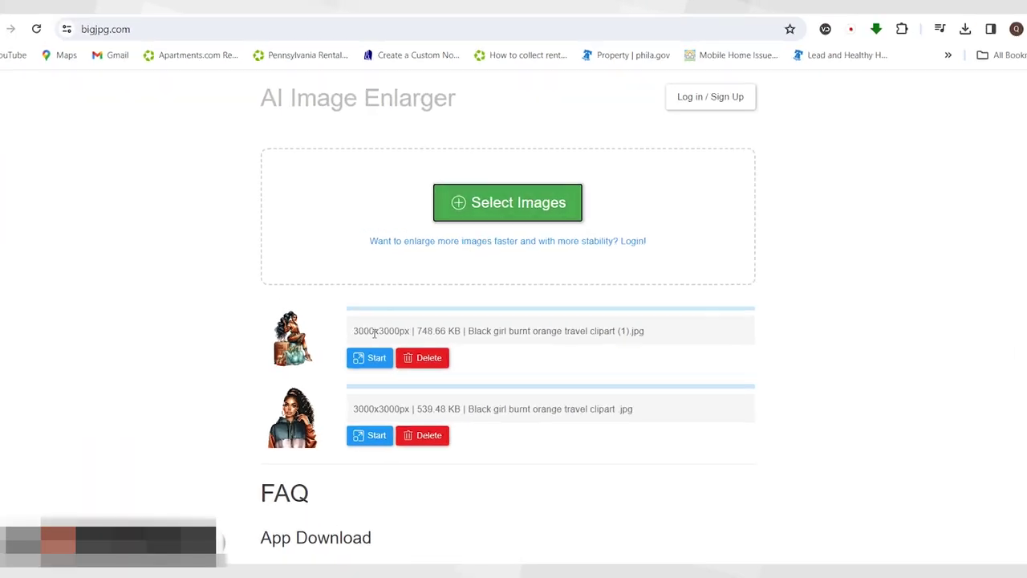
Enlarge each of the two clipart images as Artwork at 4x with Highest noise reduction
click(365, 358)
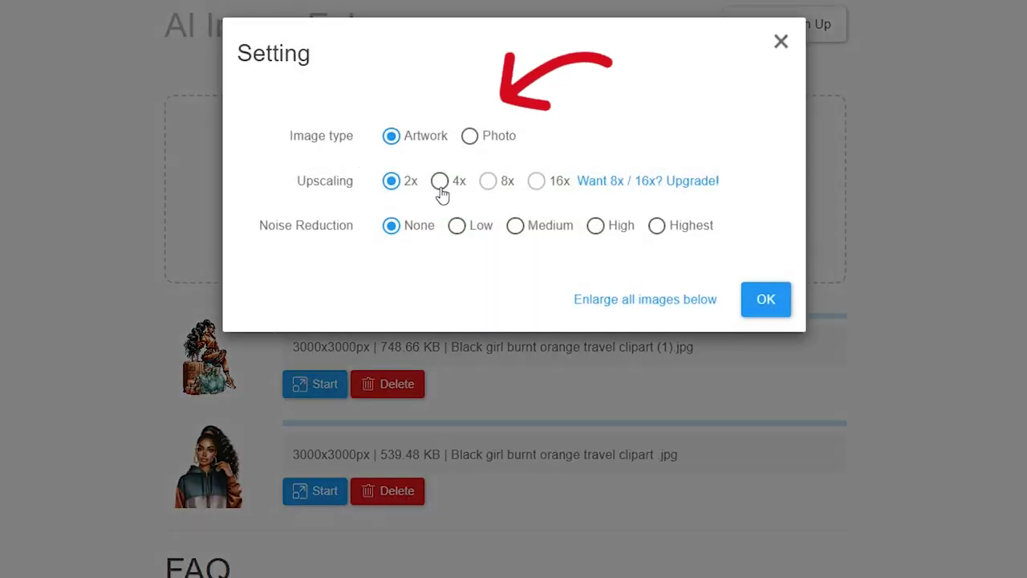
click(440, 191)
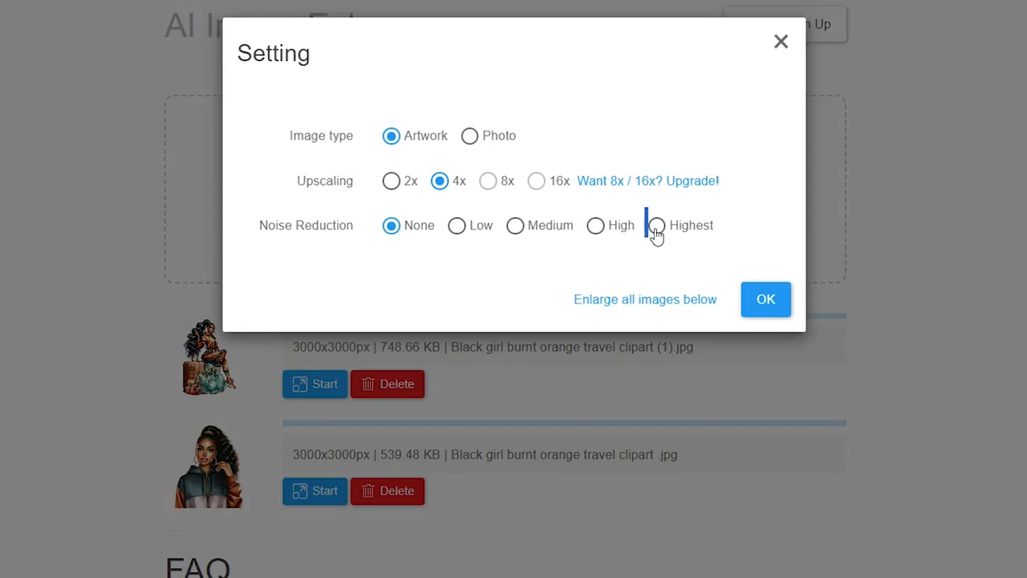
click(755, 304)
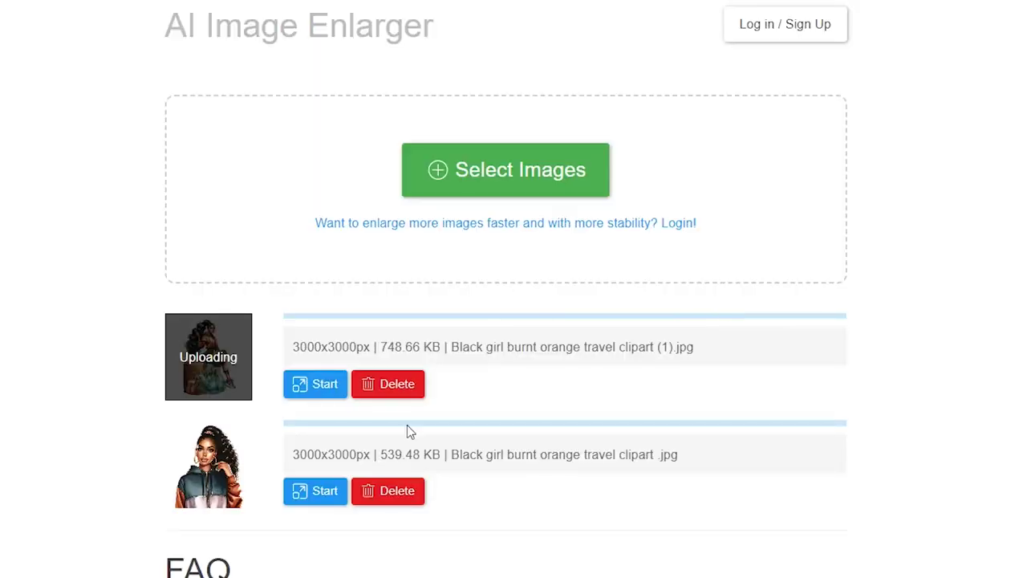
click(340, 502)
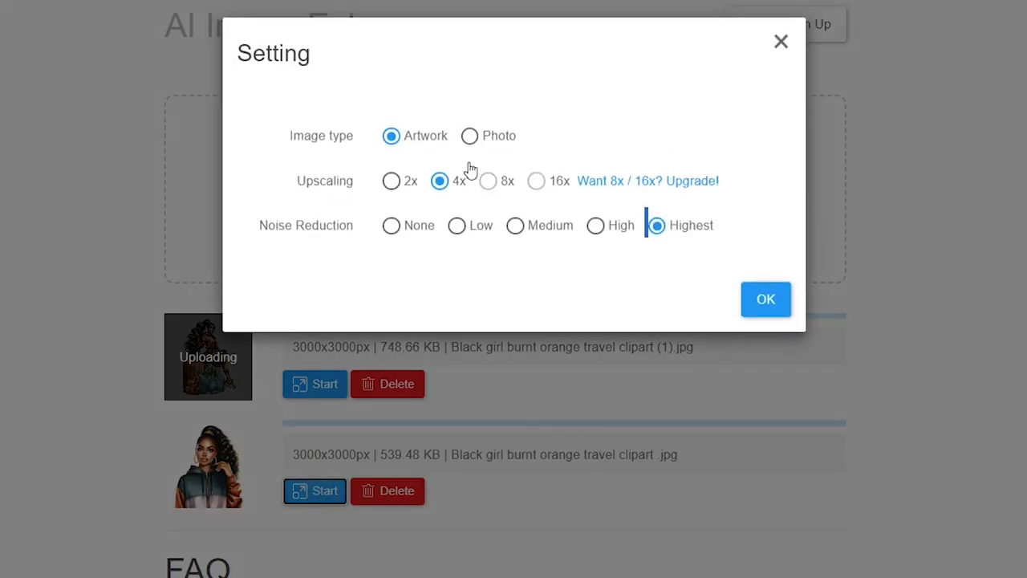
click(757, 303)
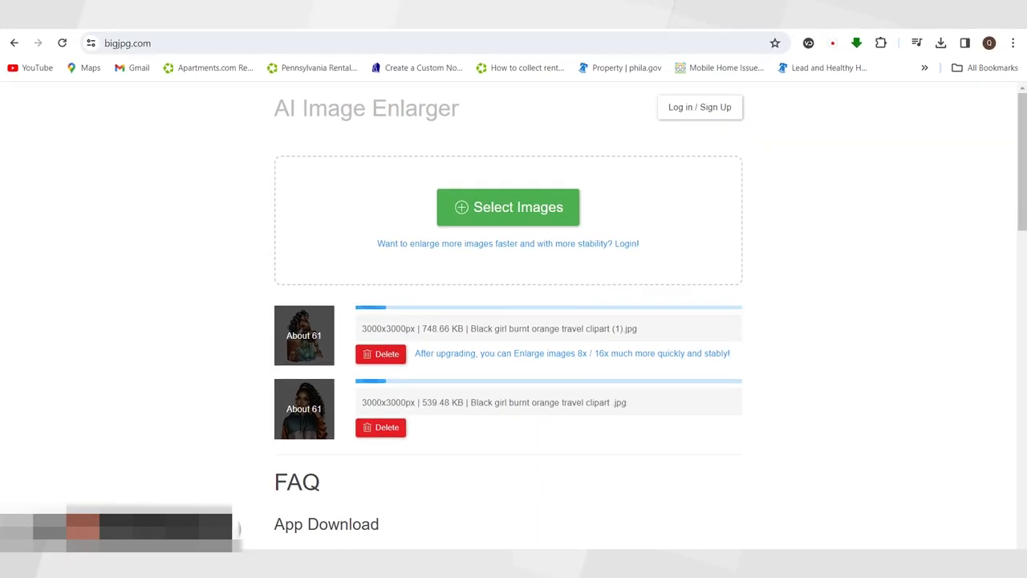
Open the seated travel-girl clipart in an image viewer at 93%, then zoom out to fit
click(550, 485)
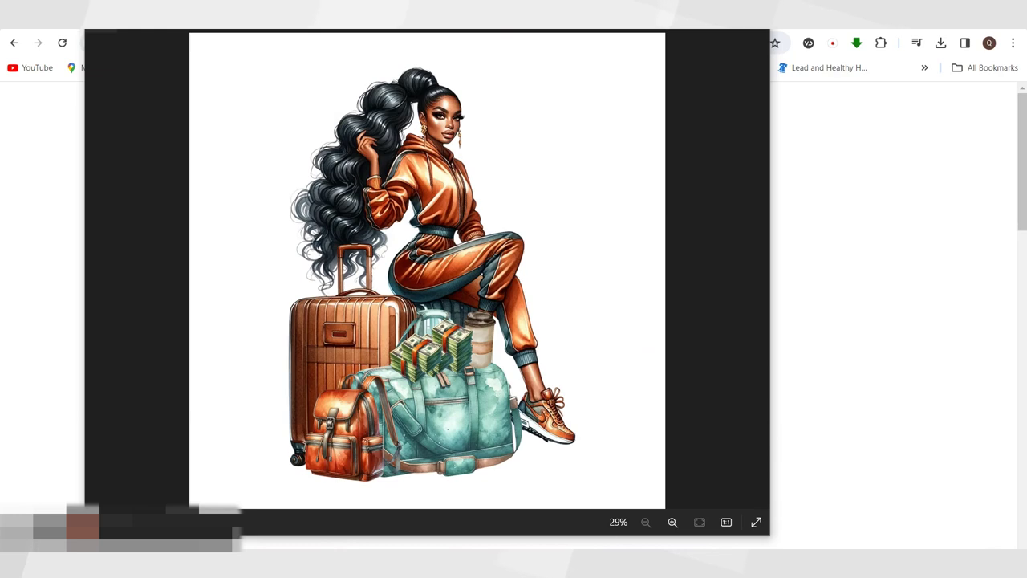
click(654, 474)
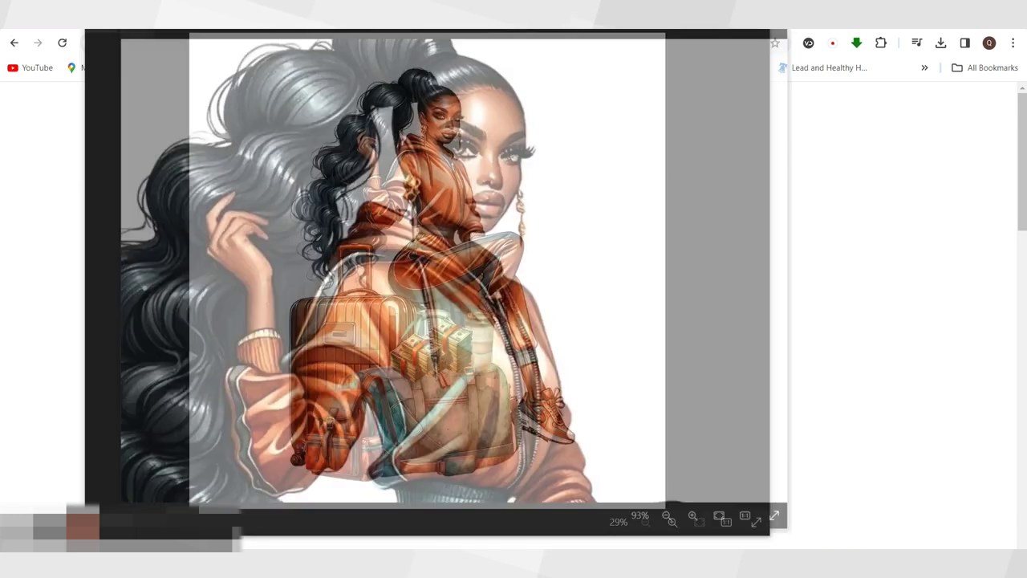
click(735, 117)
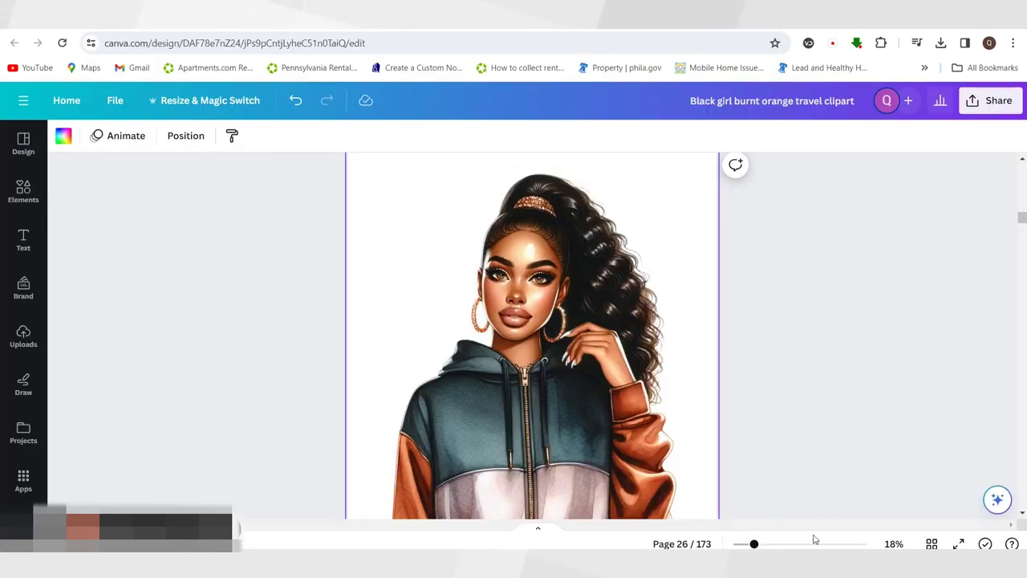
Preview the Canva hoodie clipart page in full-screen presentation mode
click(958, 543)
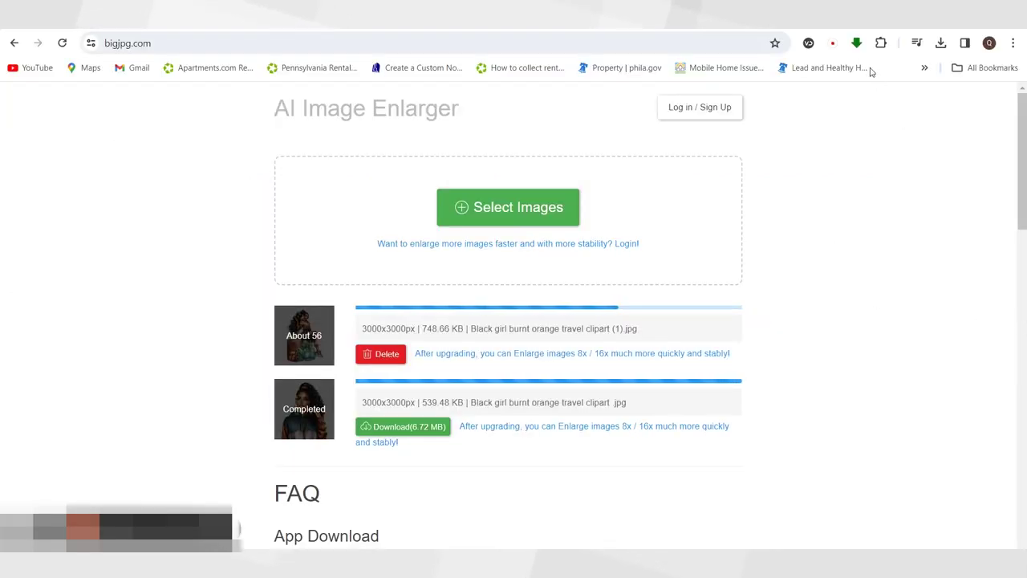
Check Chrome's recent downloads for the enlarged 7.7 MB hoodie clipart JPG
click(941, 45)
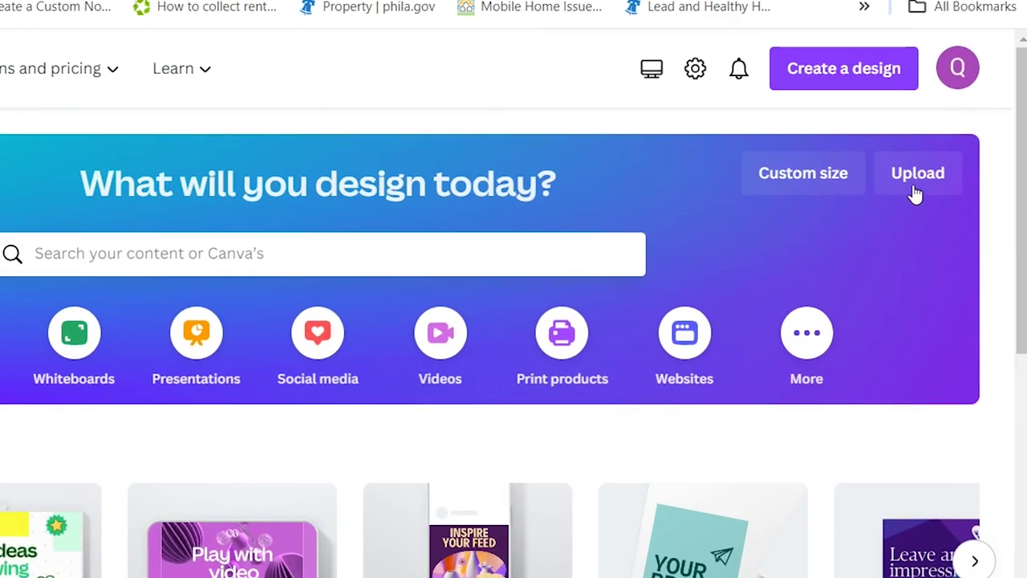
Upload the enlarged hoodie clipart '(2)' from Downloads to Canva and use it in a new design
click(915, 189)
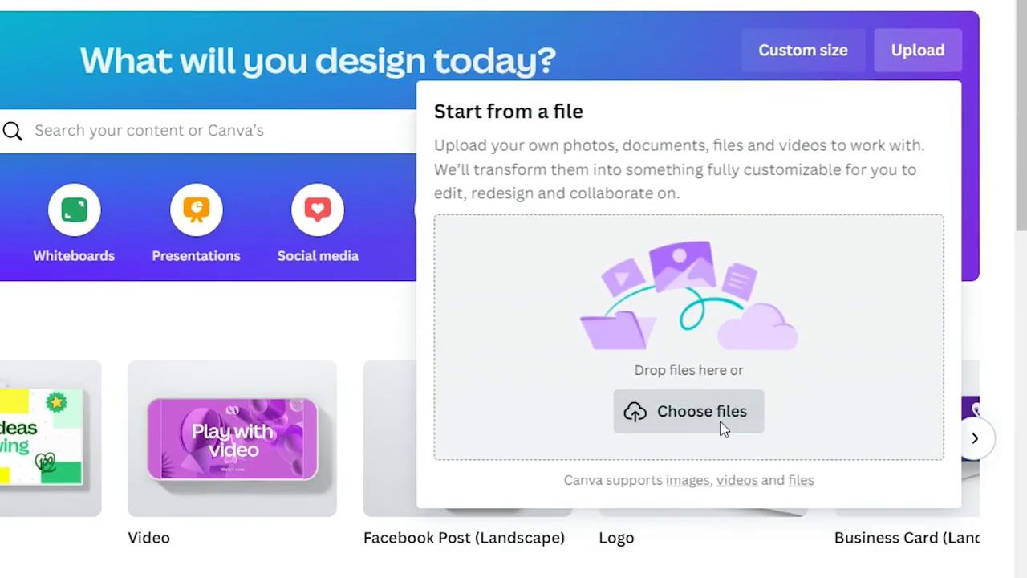
click(722, 429)
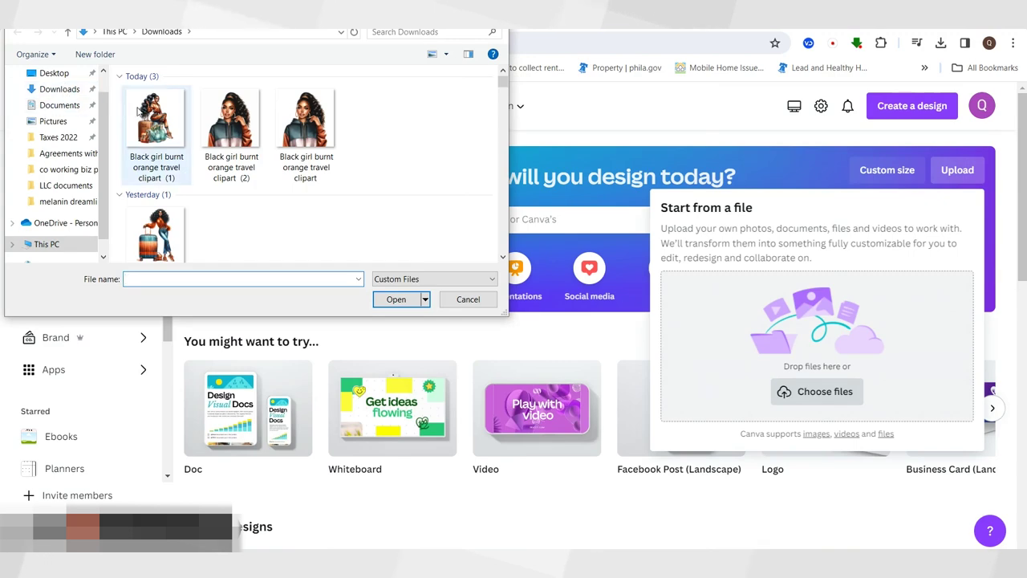
click(161, 124)
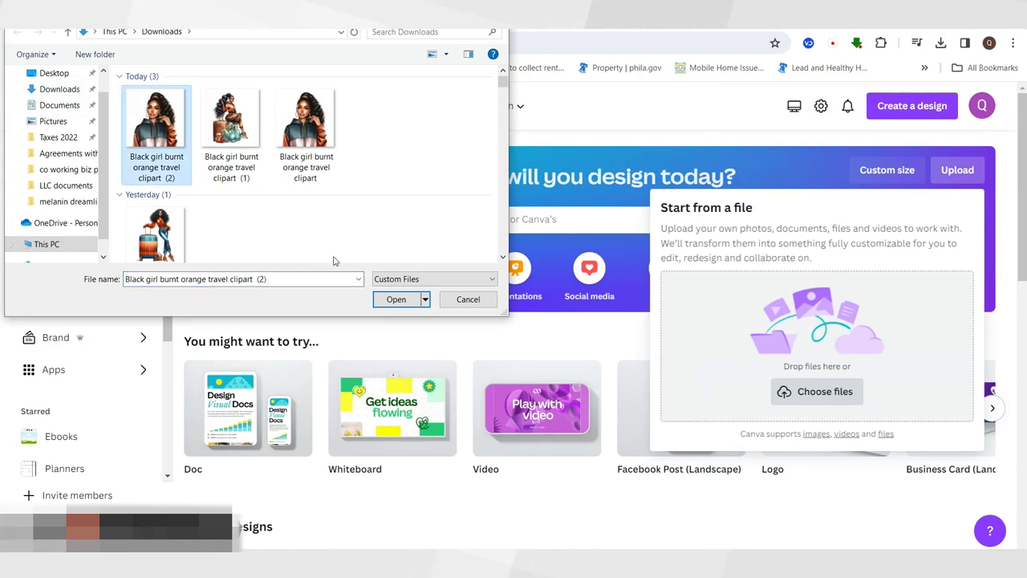
click(393, 299)
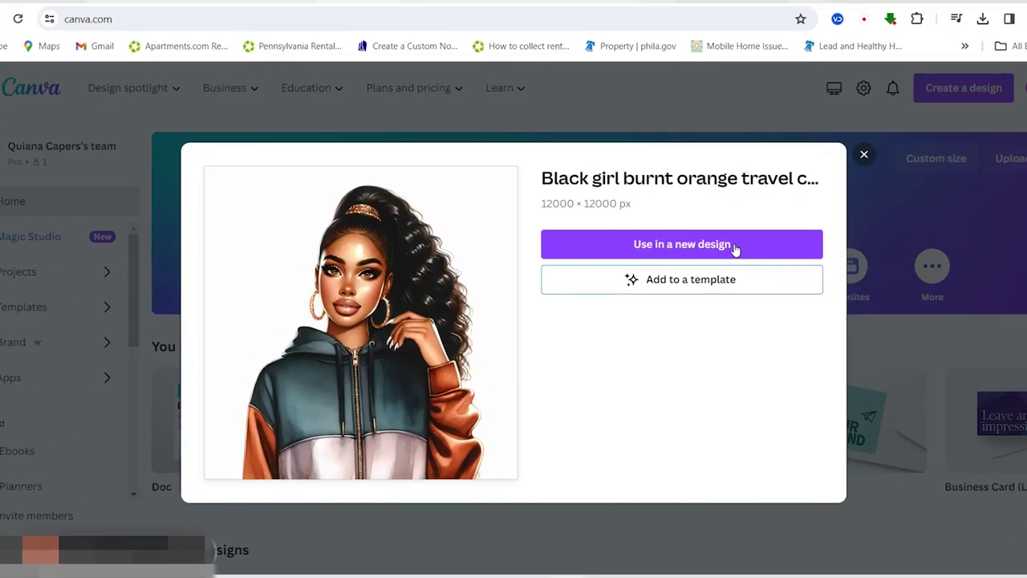
click(736, 248)
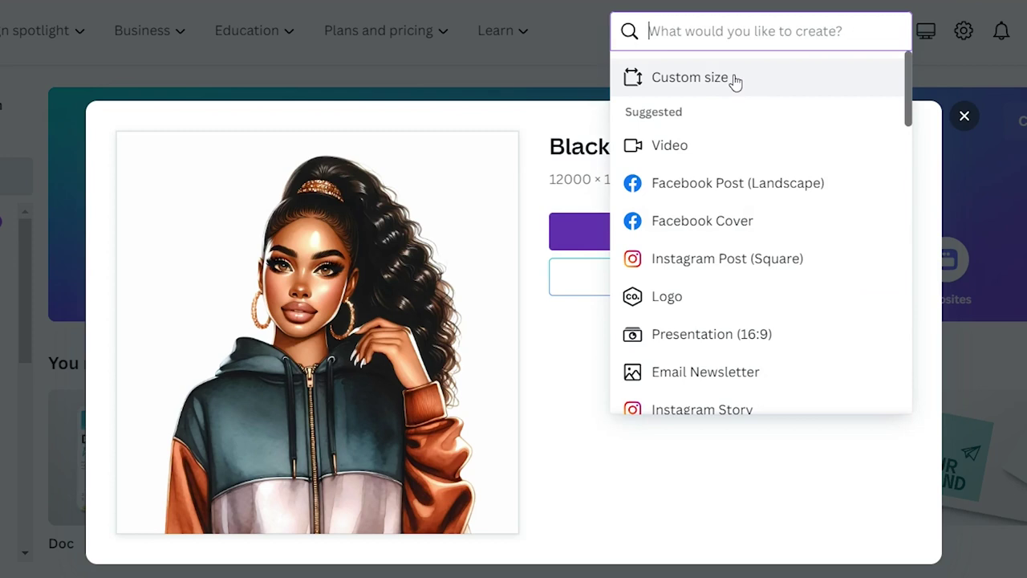
Create a custom-size design with width 3000 and height 3000 px
click(735, 79)
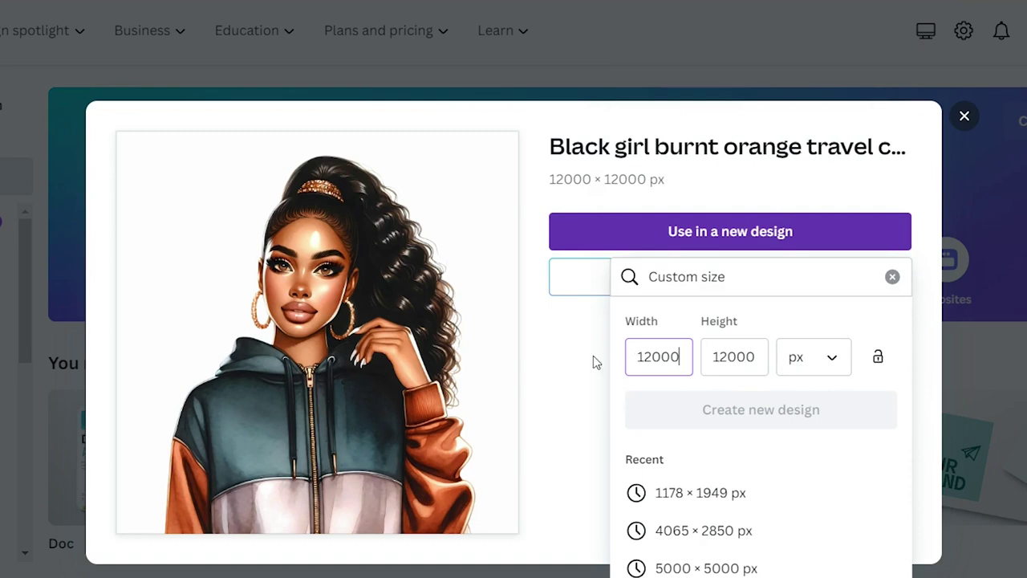
double_click(647, 355)
key(BackSpace)
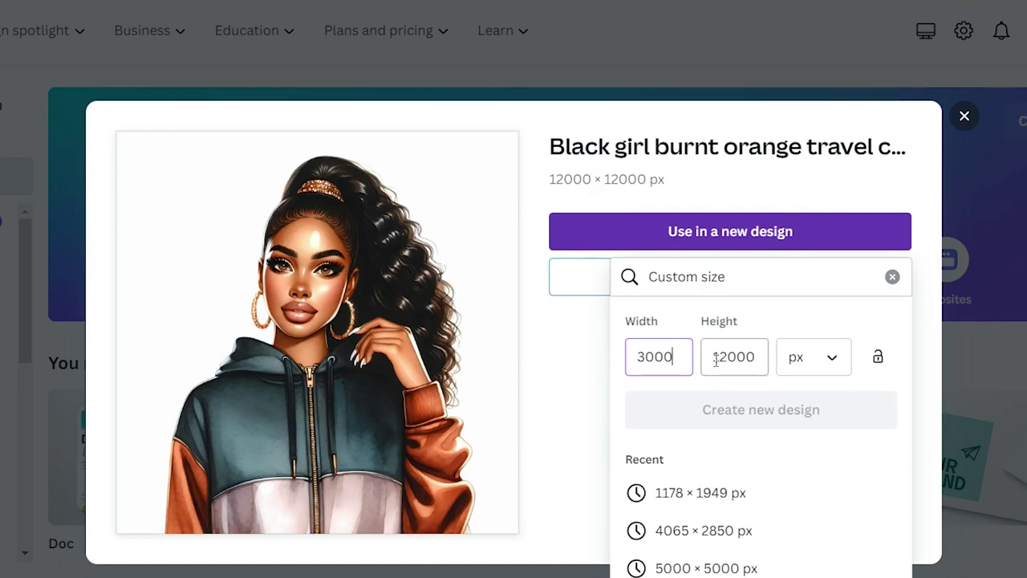
double_click(715, 360)
key(BackSpace)
text(3000)
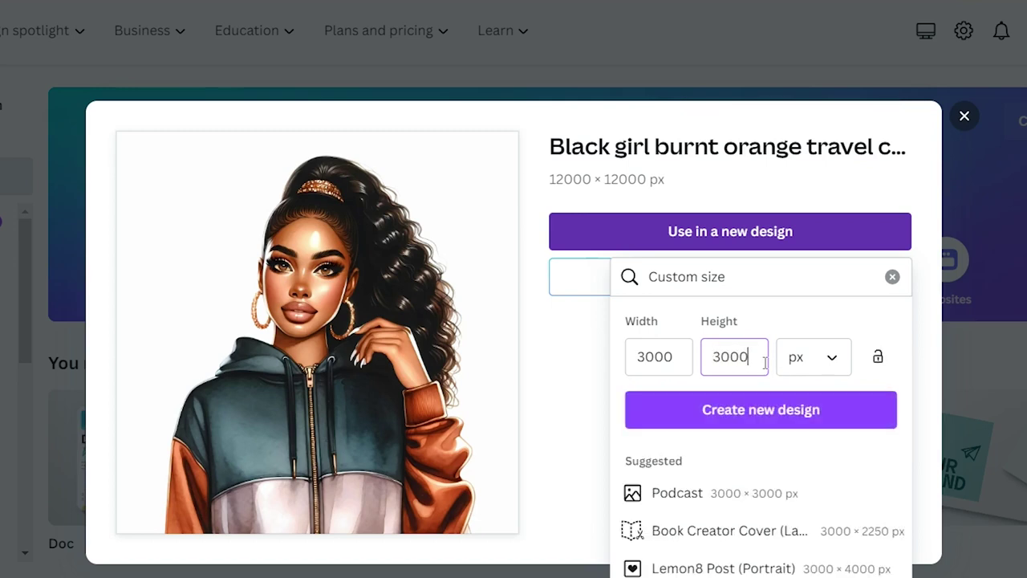
click(778, 411)
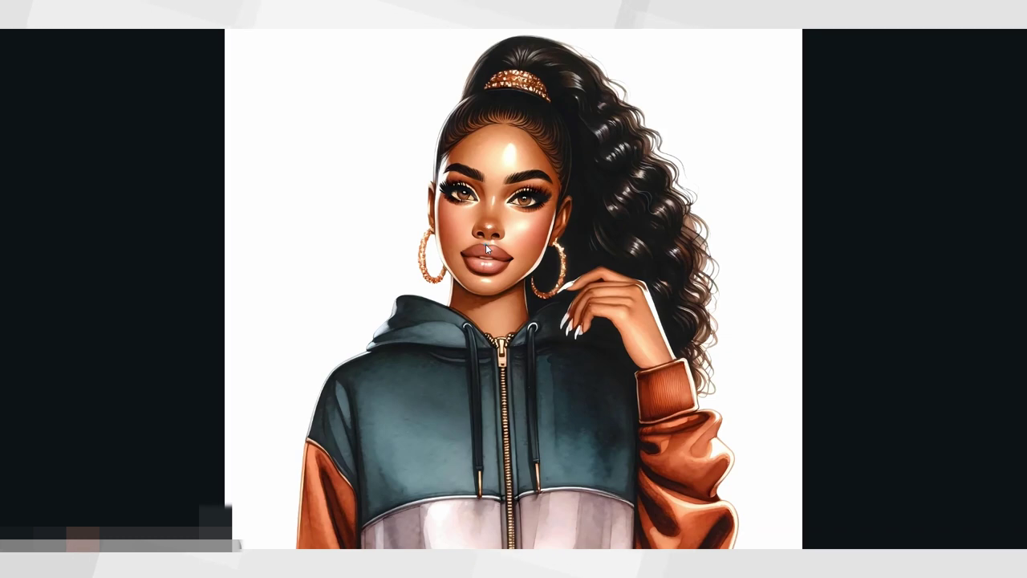
Compare the hoodie clipart full screen in the older design and the new 3000 × 3000 design
key(Escape)
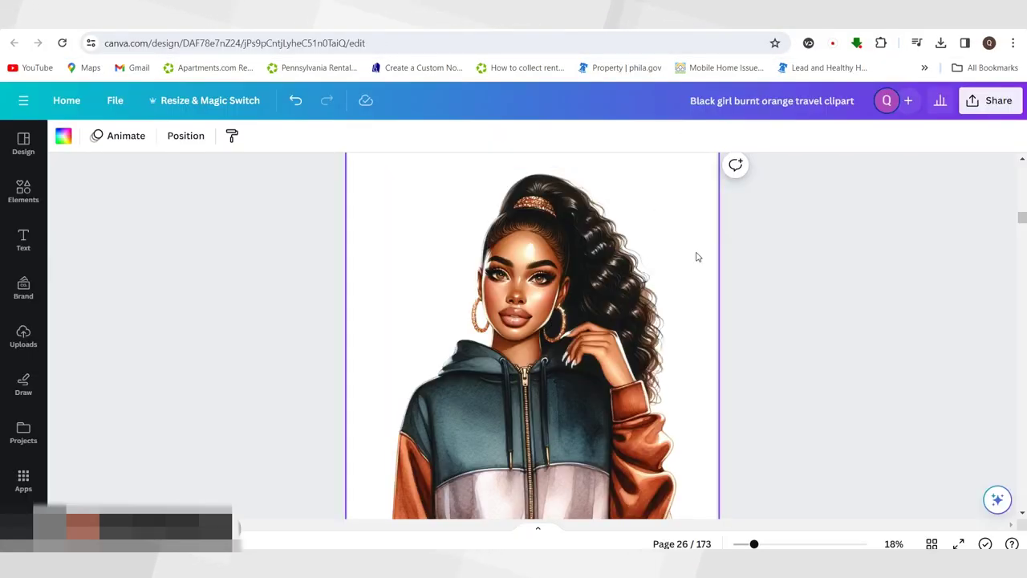
click(957, 543)
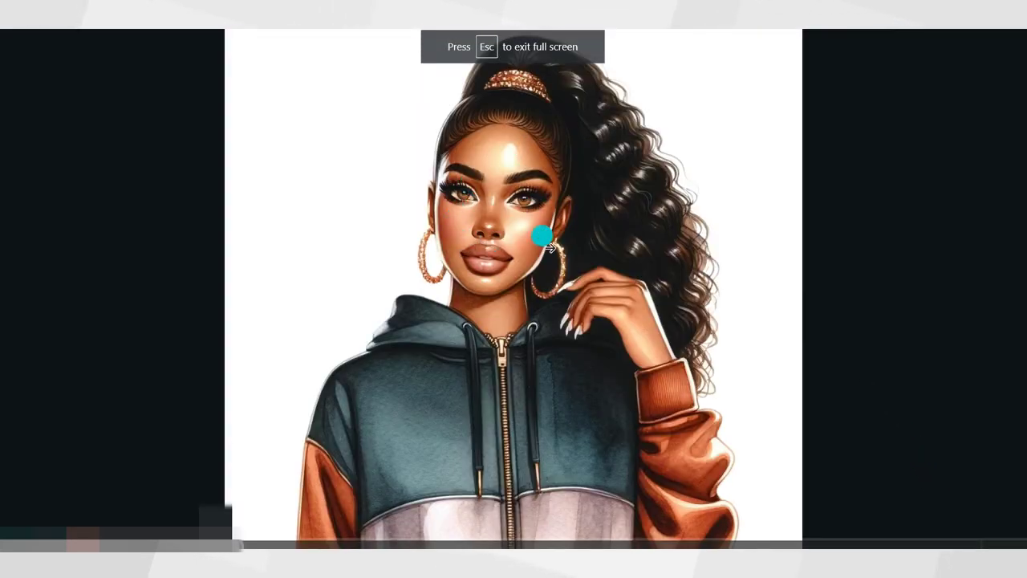
key(Escape)
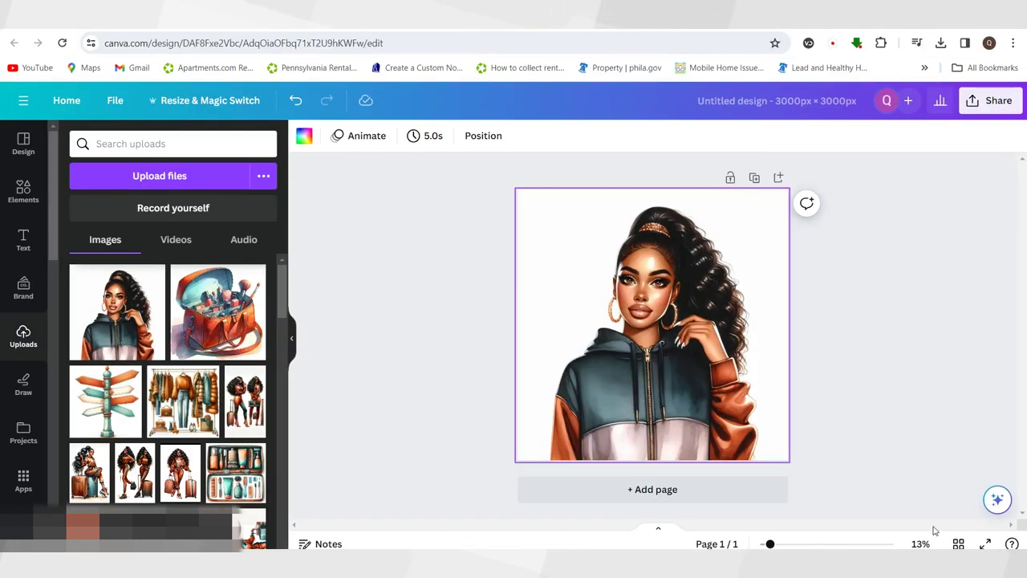
click(967, 543)
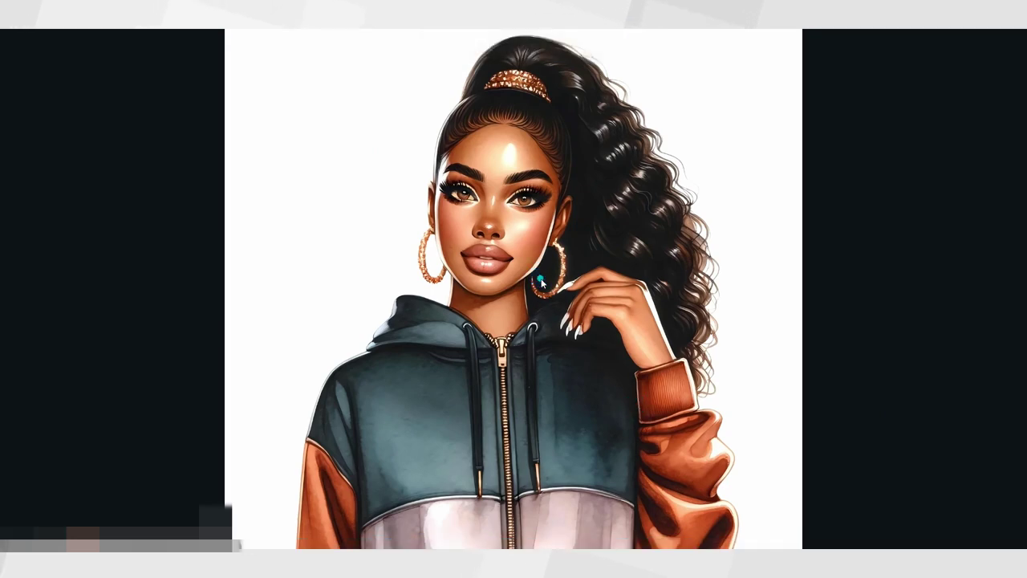
key(Escape)
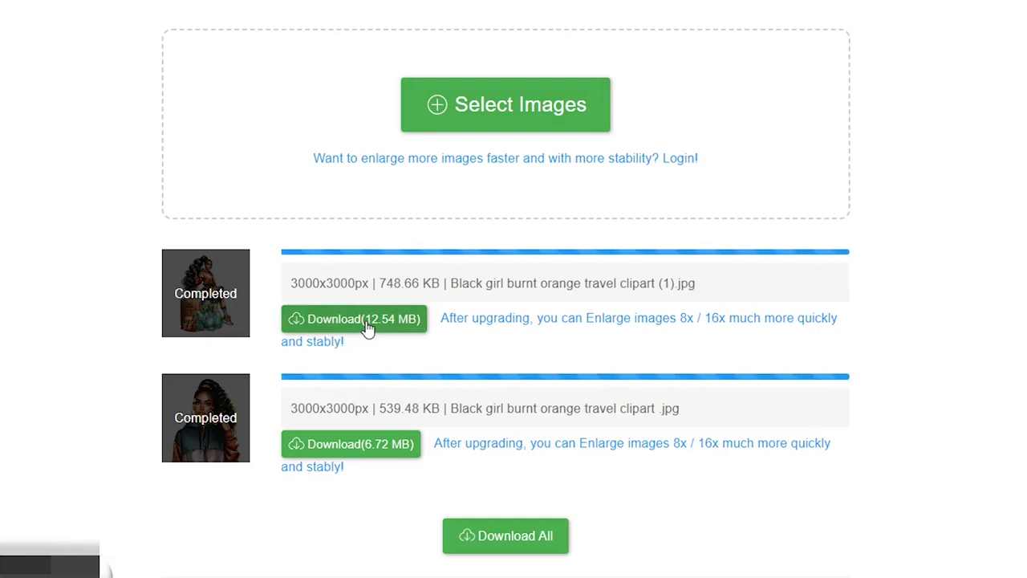
Download the enlarged seated clipart (12.54 MB) and confirm it in Chrome's downloads
click(368, 329)
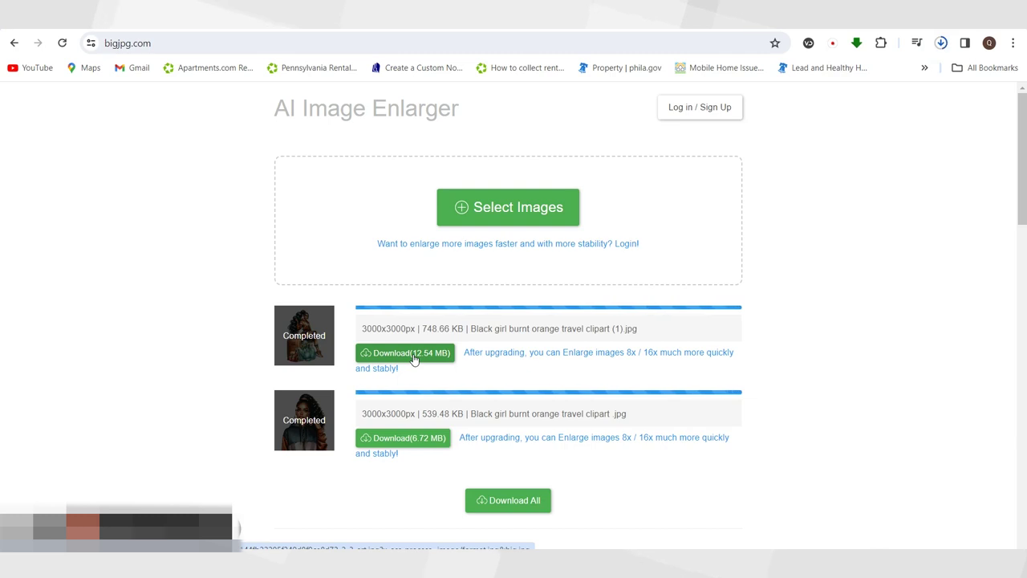
click(941, 42)
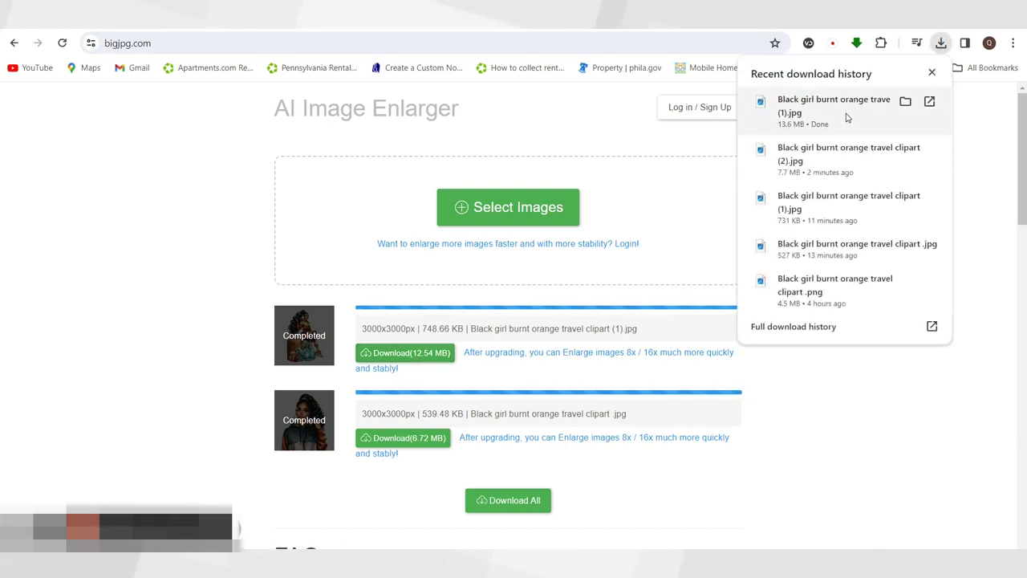
Back in the new Canva design, upload the enlarged girl-on-luggage clipart from Downloads
click(237, 150)
click(459, 12)
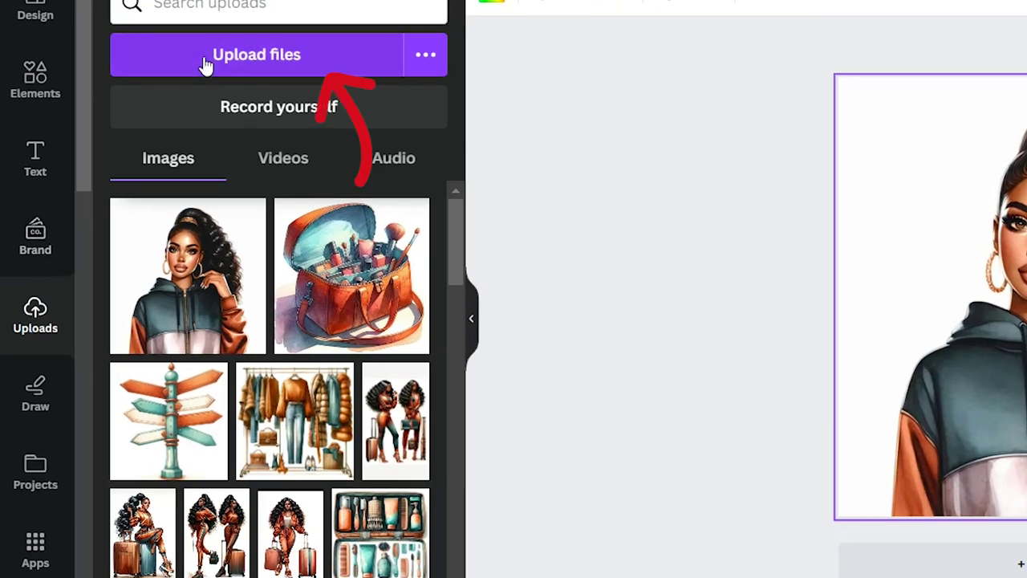
click(222, 72)
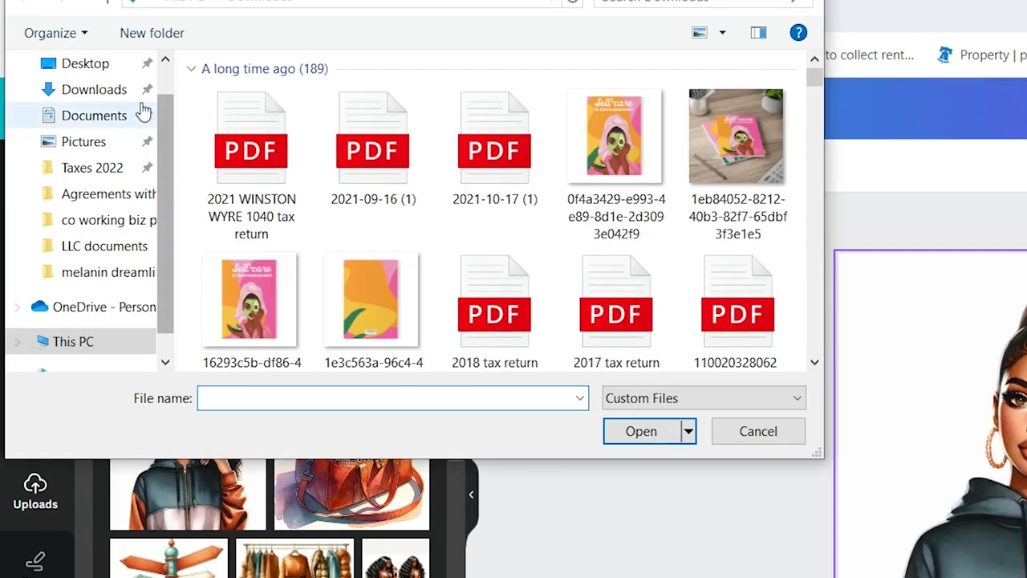
click(136, 90)
click(228, 157)
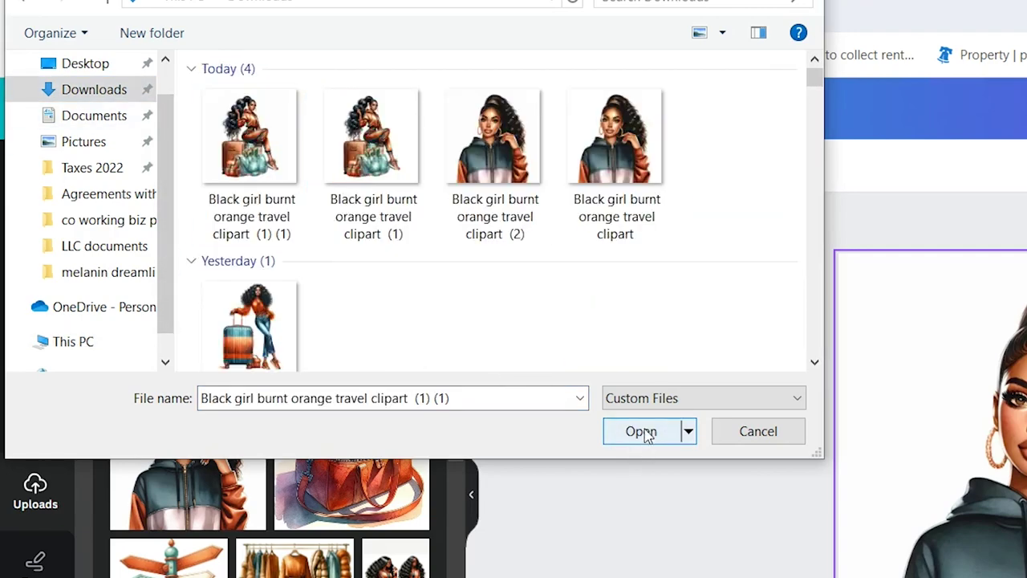
click(263, 166)
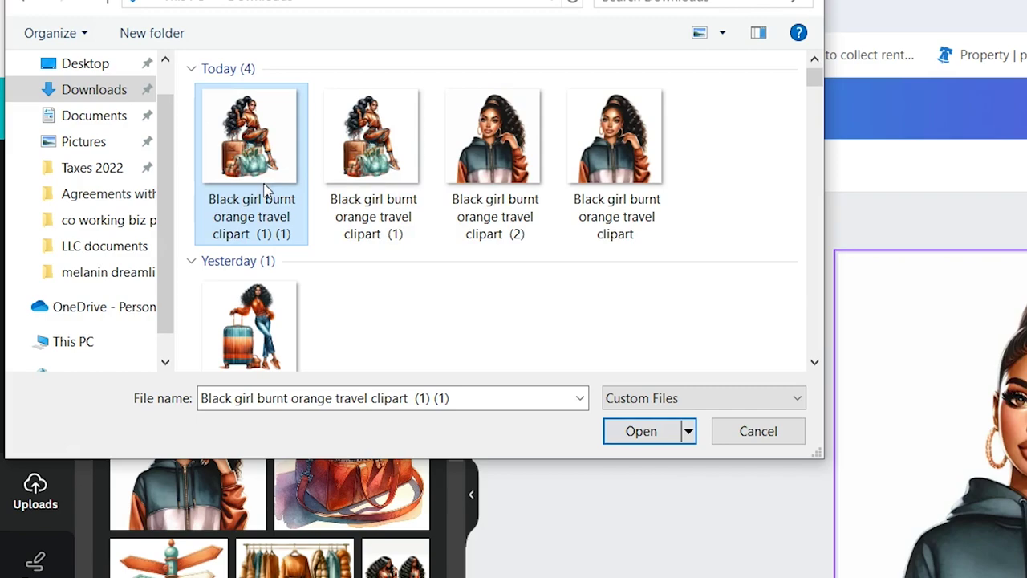
click(645, 435)
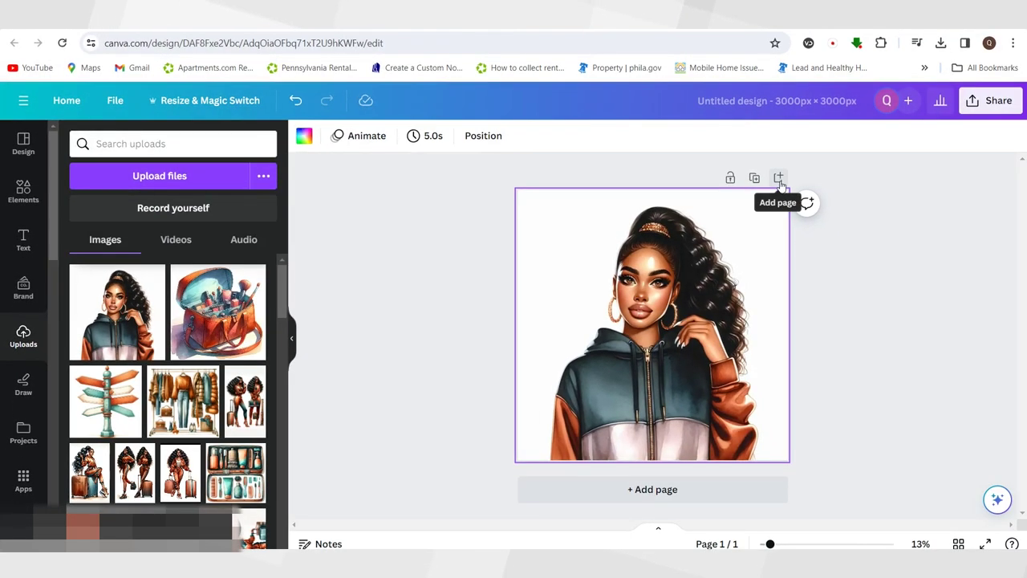
Add page 2 with the seated luggage clipart enlarged to fill it, then view it in a photo viewer
click(778, 178)
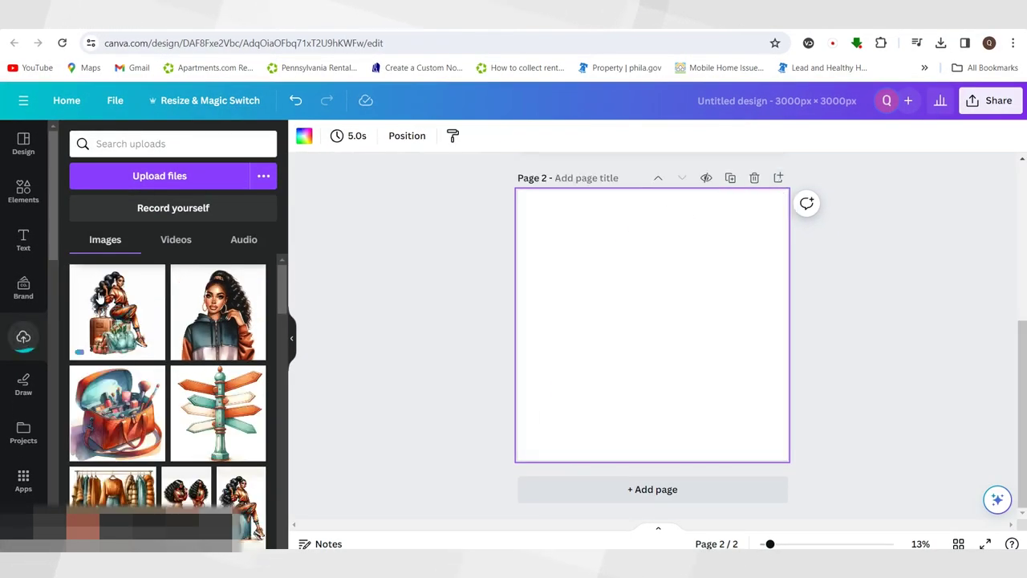
click(116, 312)
drag(648, 348, 616, 316)
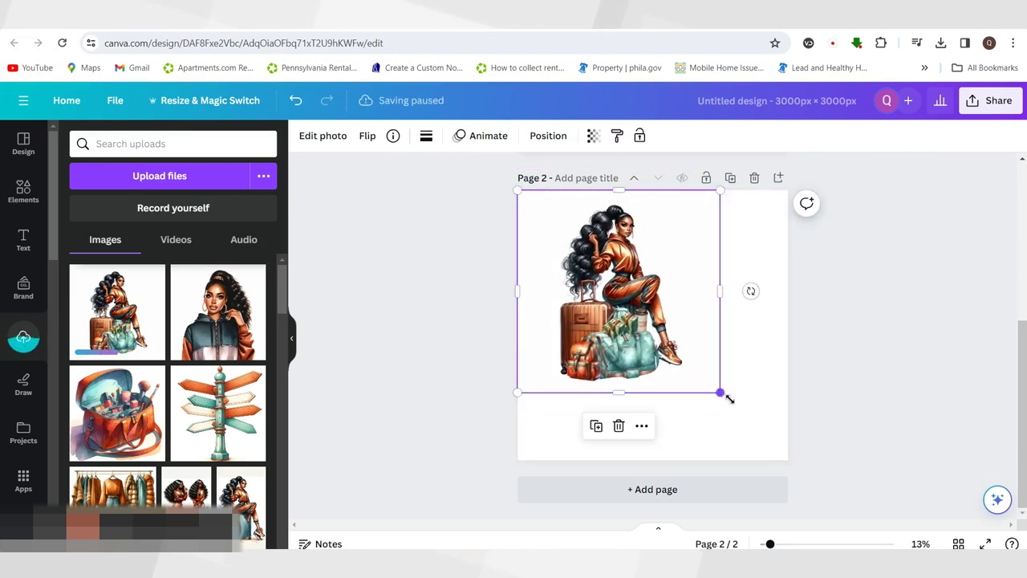
drag(720, 393, 786, 457)
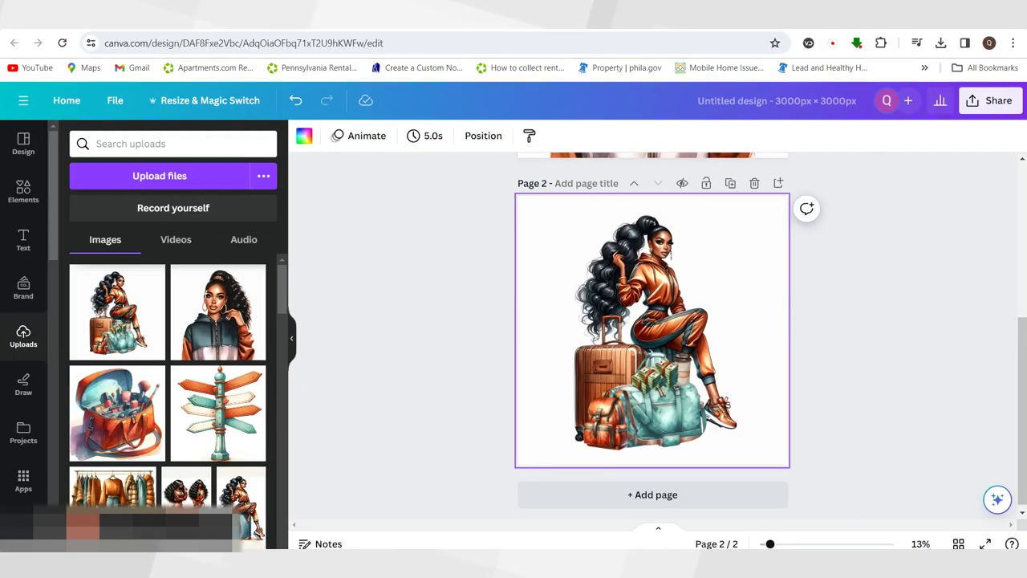
click(614, 485)
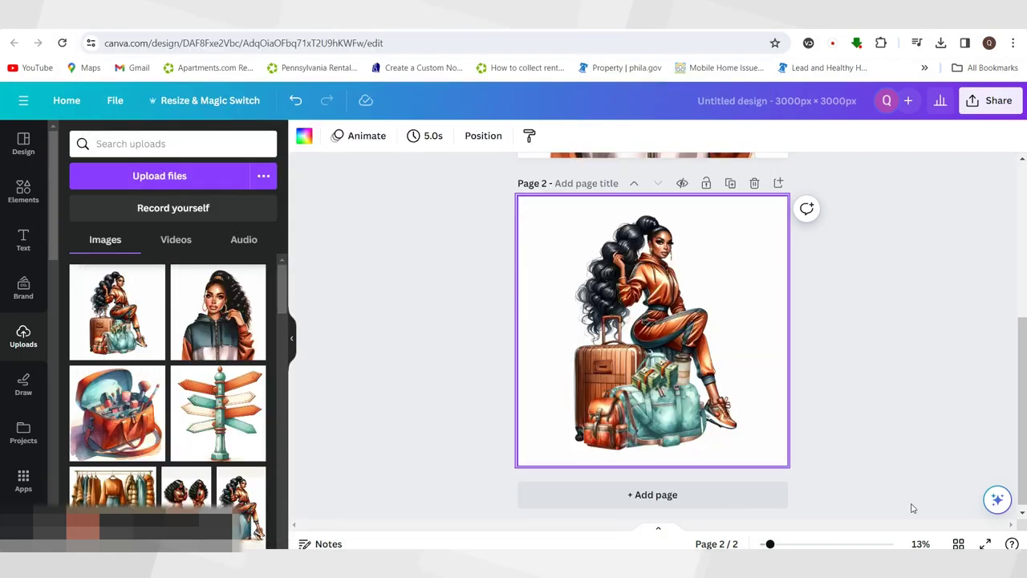
Present the luggage clipart page full screen, then scroll between the hoodie page and the luggage page
click(985, 543)
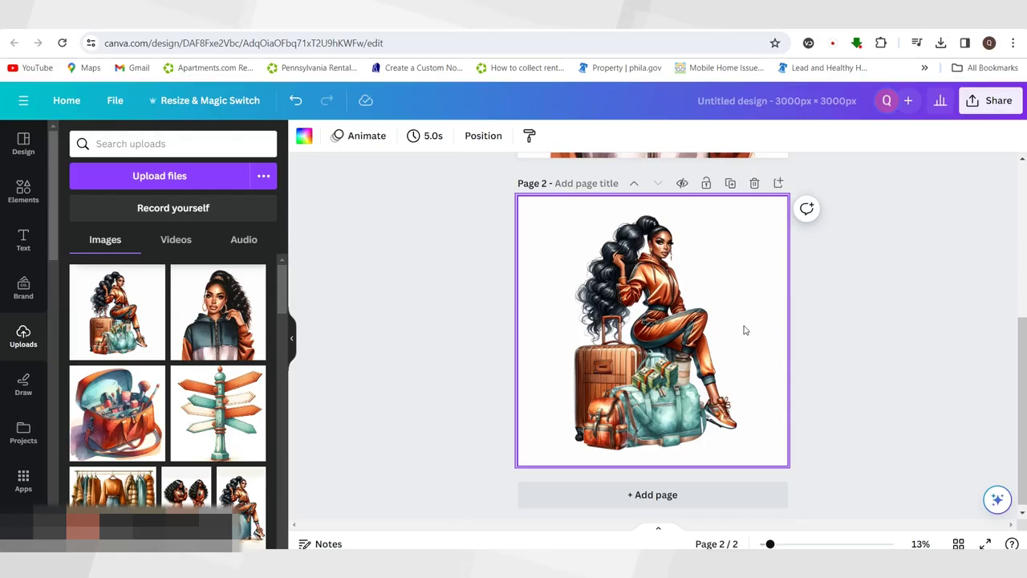
scroll(743, 329, up, 3)
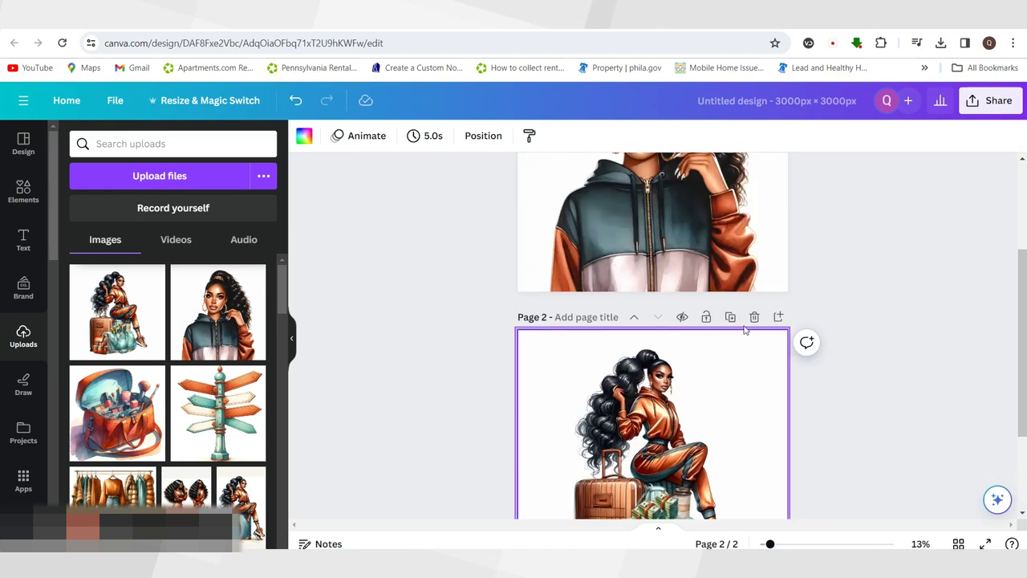
scroll(682, 257, up, 3)
scroll(738, 325, down, 3)
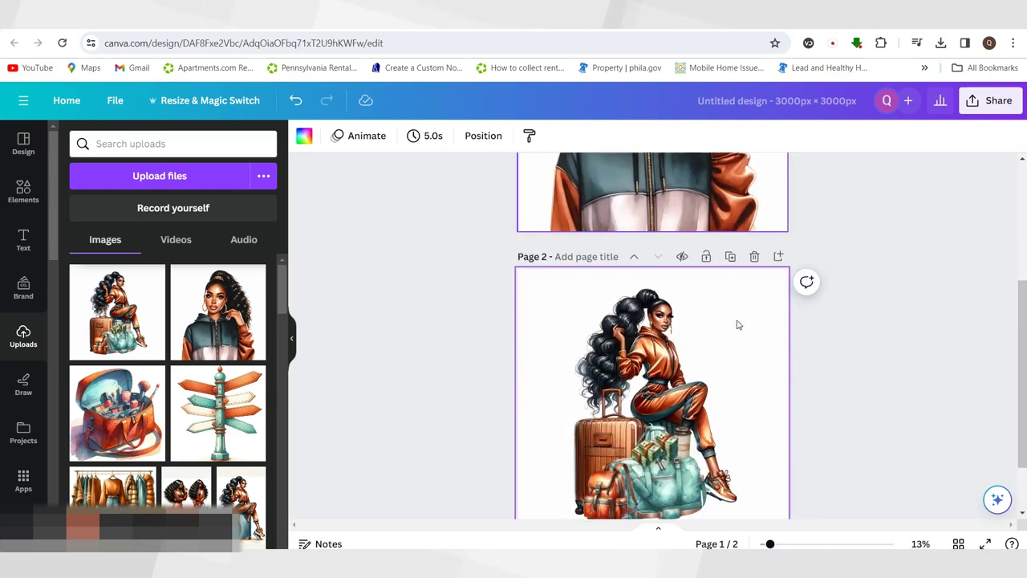
scroll(740, 394, down, 2)
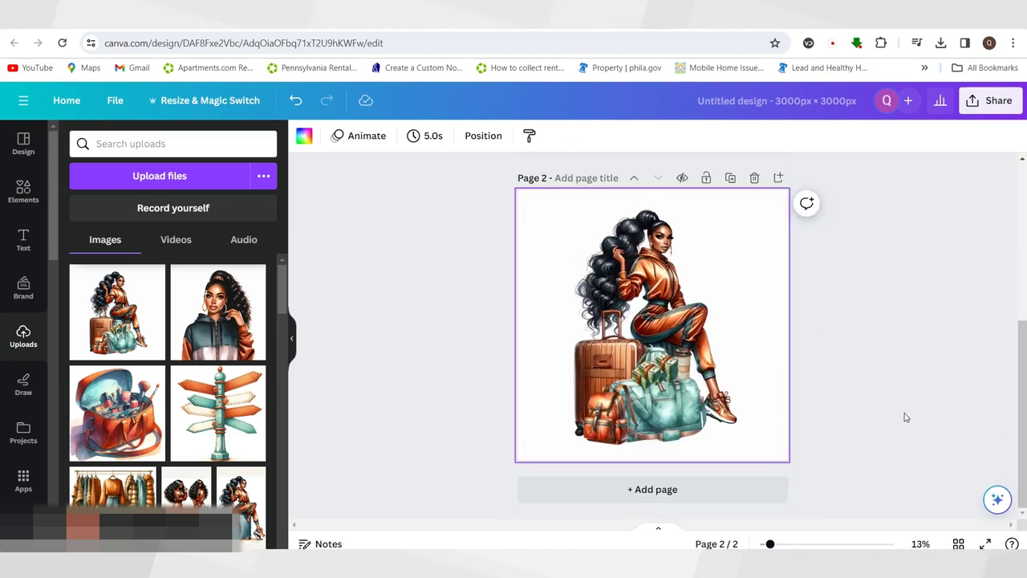